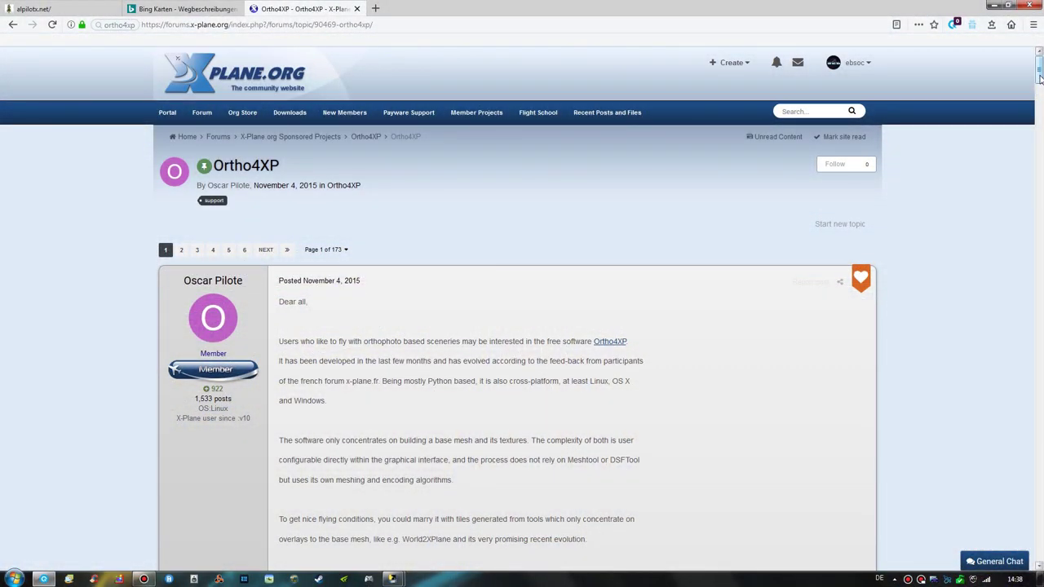
Scroll the Ortho4XP forum thread down to the download links at the end of the first post
scroll(1010, 151, "down", 5)
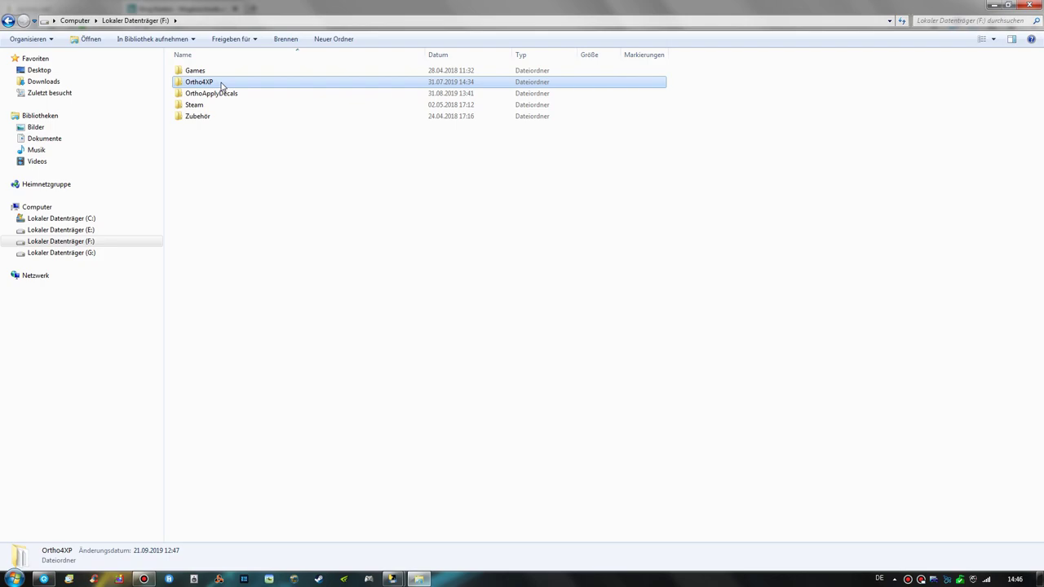
Launch Ortho4XP_v130.exe from the F:\Ortho4XP\Binary folder
double_click(221, 83)
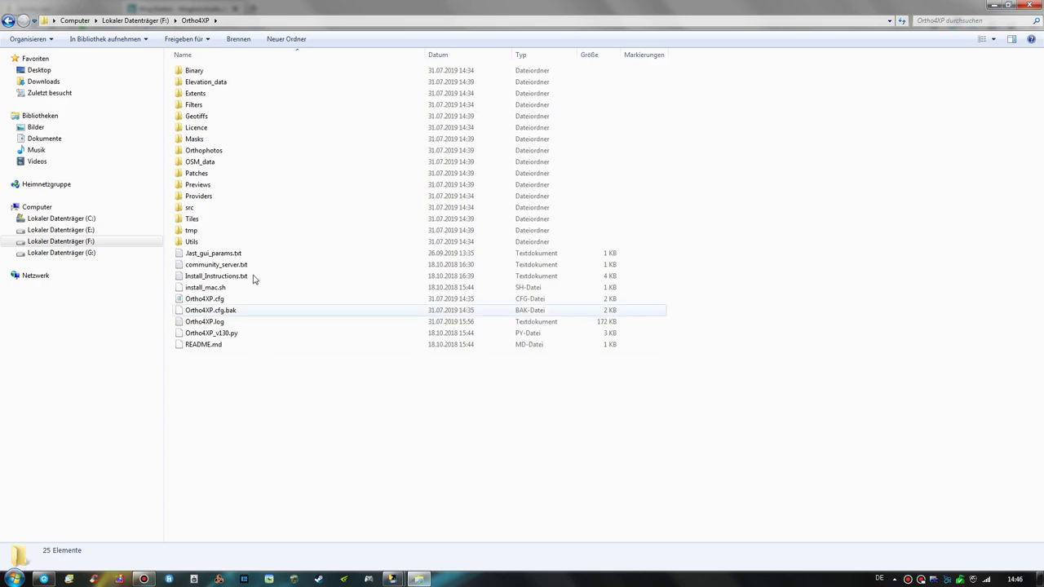
double_click(233, 72)
double_click(244, 208)
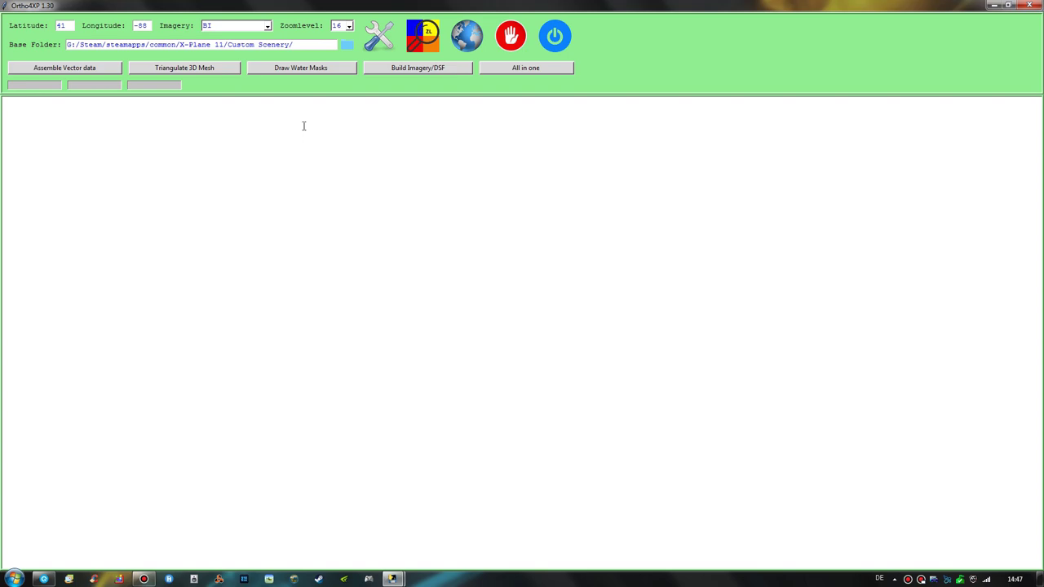
Open the Ortho4XP Config window and move it up and to the right
left_click(383, 41)
left_click_drag(366, 102, 494, 65)
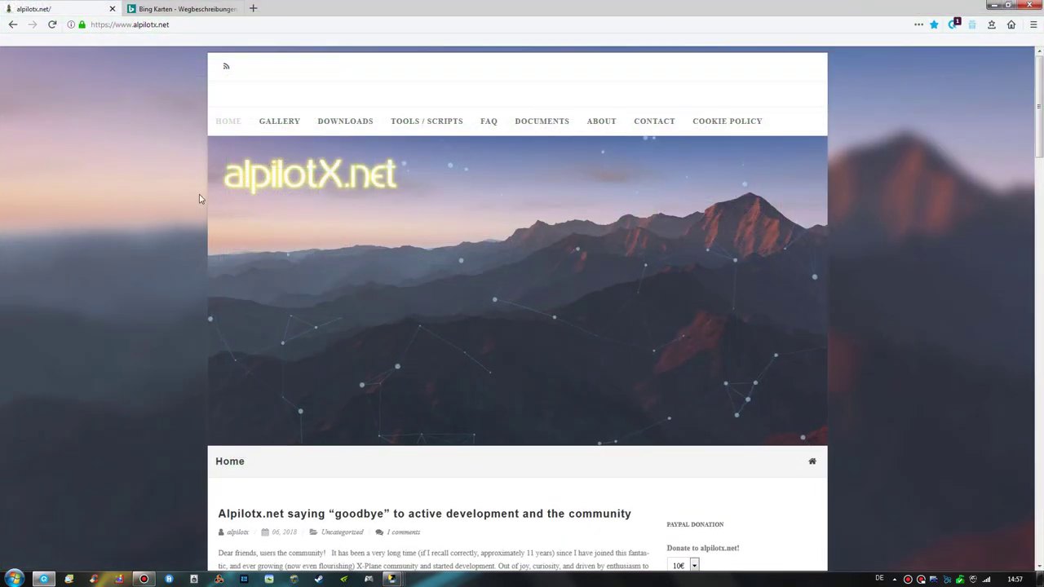
Reveal the DOWNLOADS submenu on the alpilotx.net site
mouse_move(343, 129)
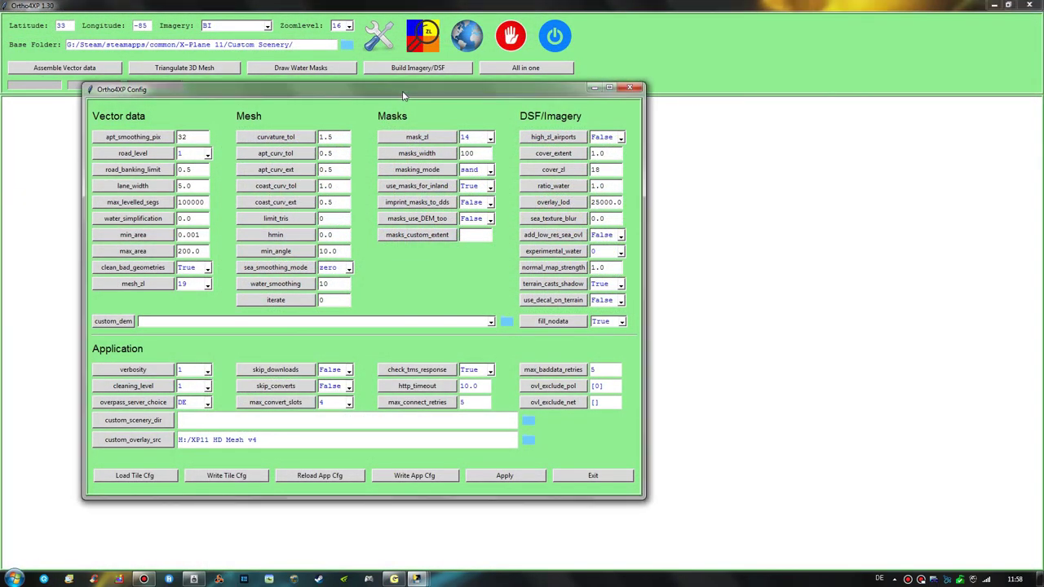
Set custom_overlay_src to X-Plane 11/Global Scenery/X-Plane 11 Global Scenery, then apply and exit
left_click_drag(402, 96, 548, 78)
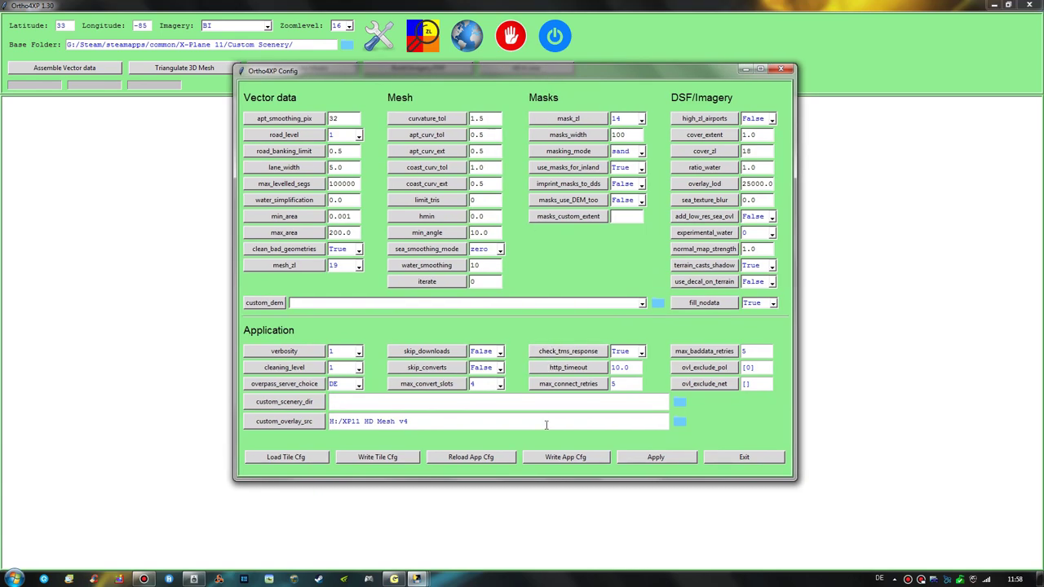
left_click(679, 421)
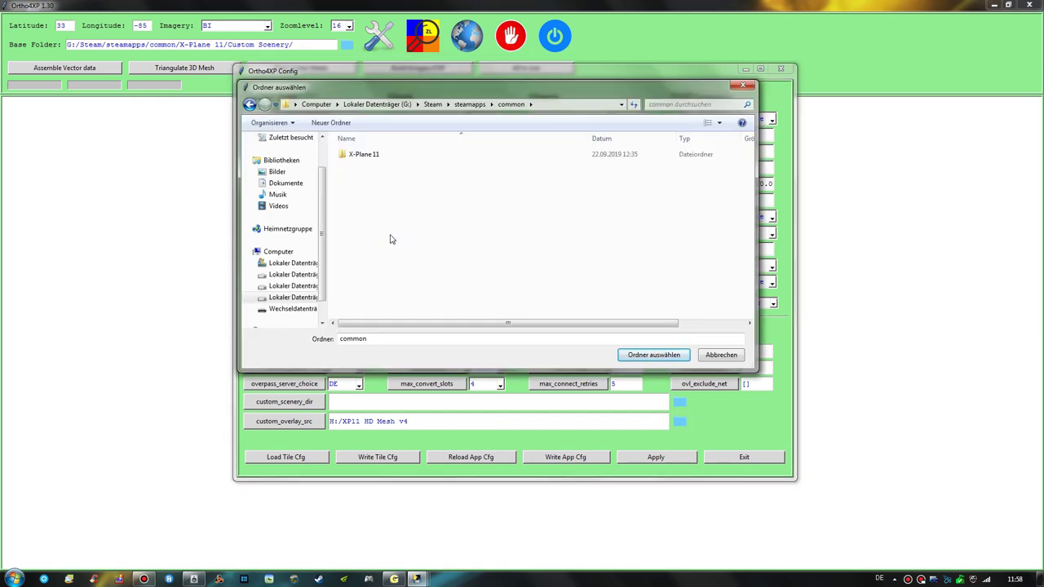
double_click(371, 155)
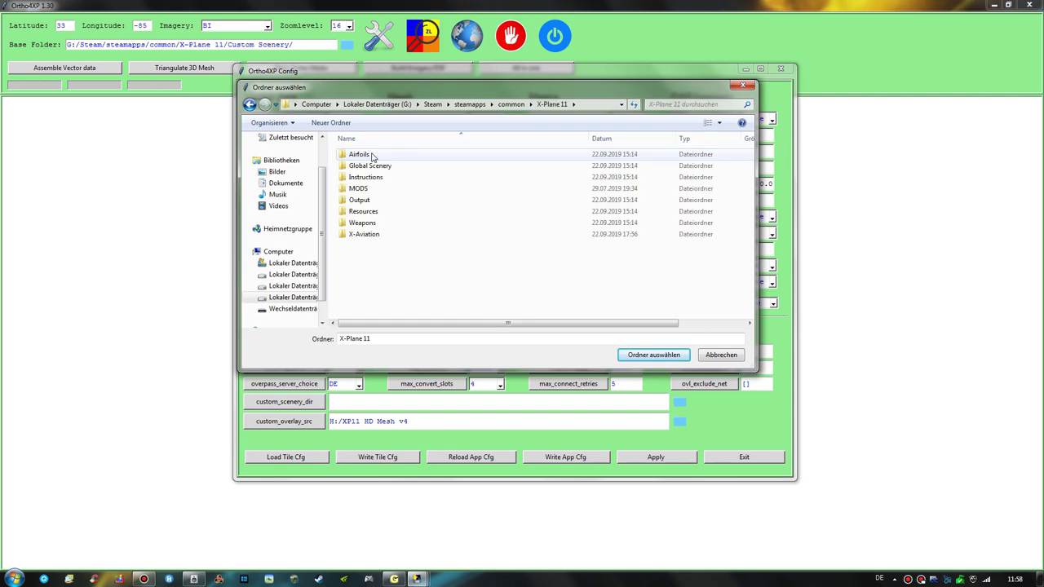
double_click(377, 166)
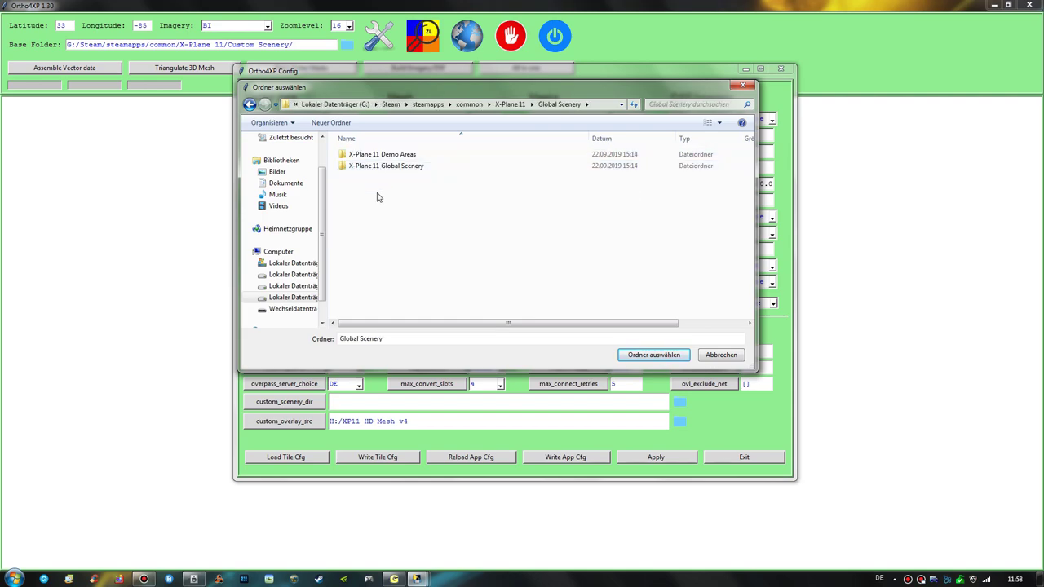
double_click(388, 168)
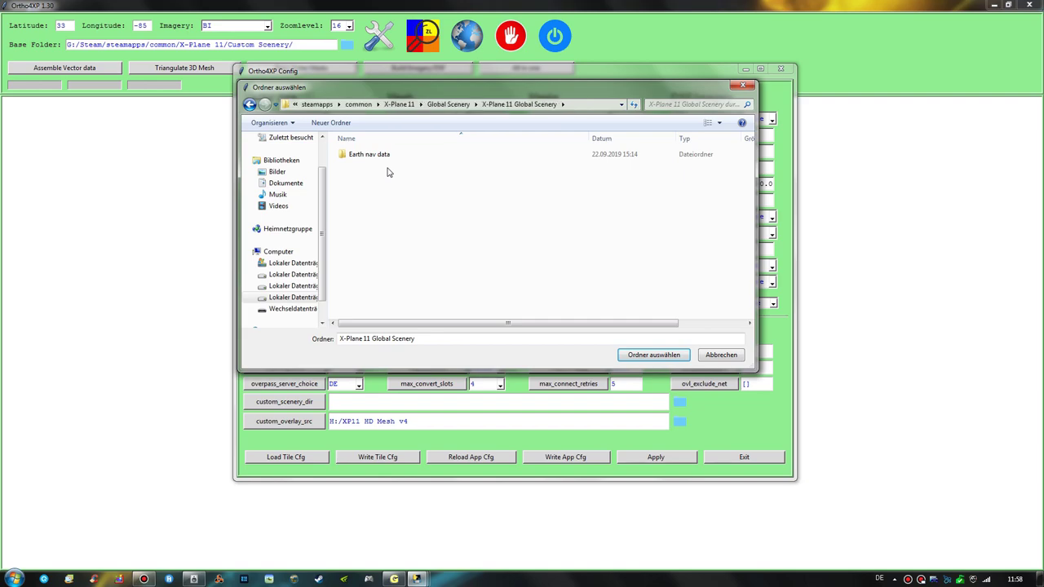
left_click(653, 356)
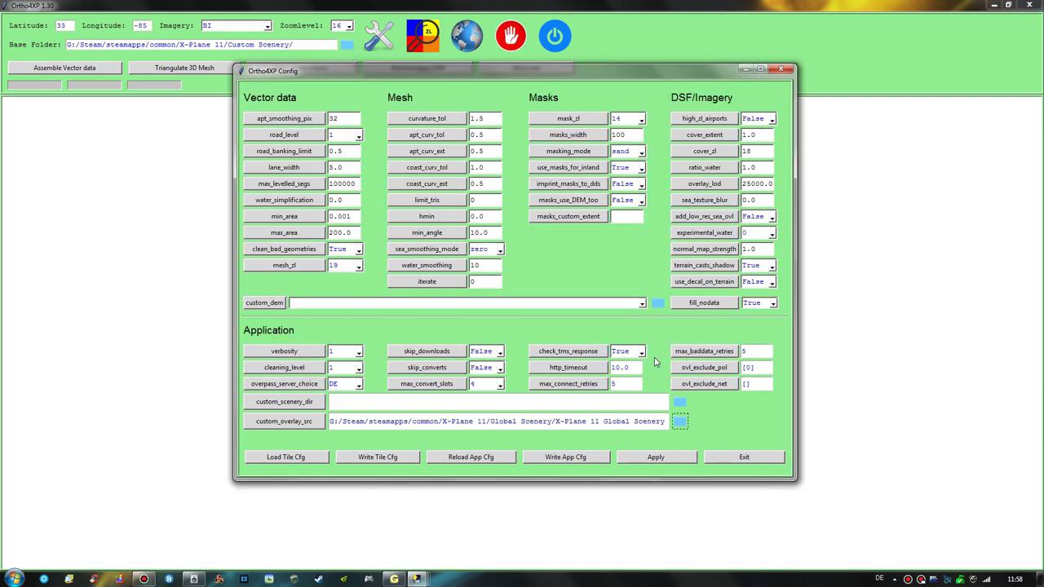
left_click_drag(443, 421, 666, 421)
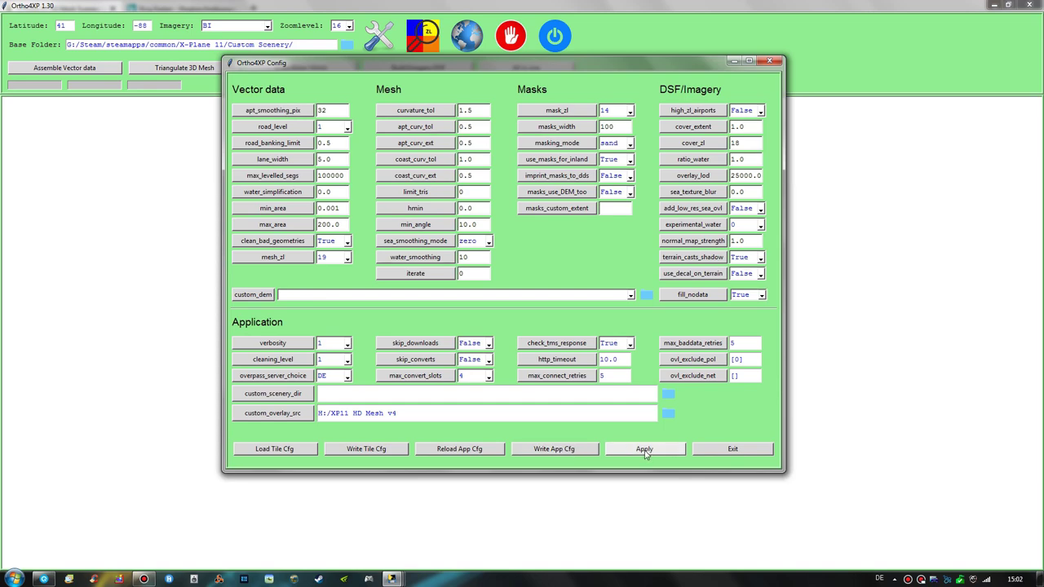
left_click(744, 452)
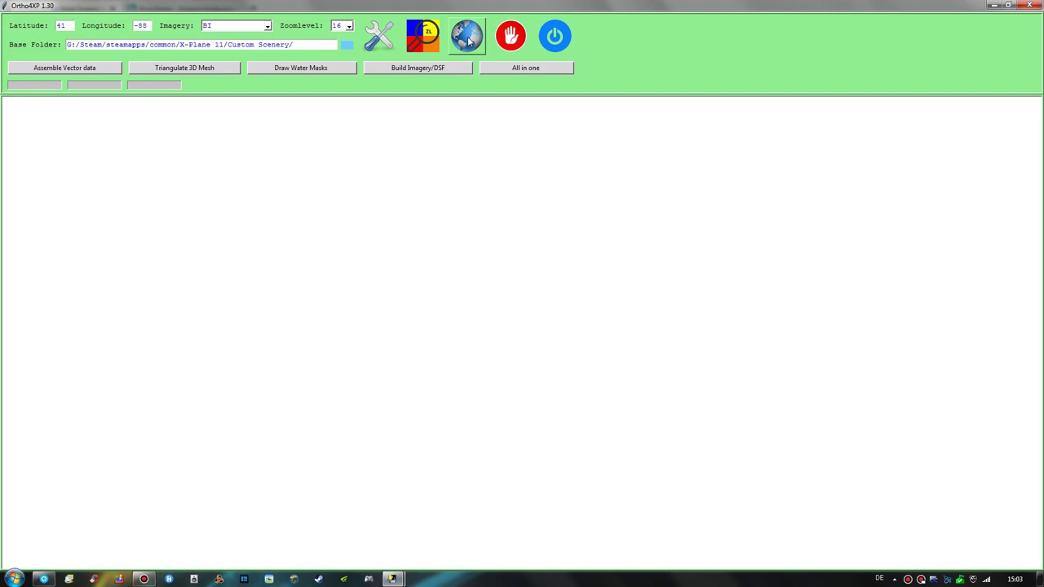
Pan the tiles map to Atlanta, select tile +33-085, and exit the map
left_click(470, 41)
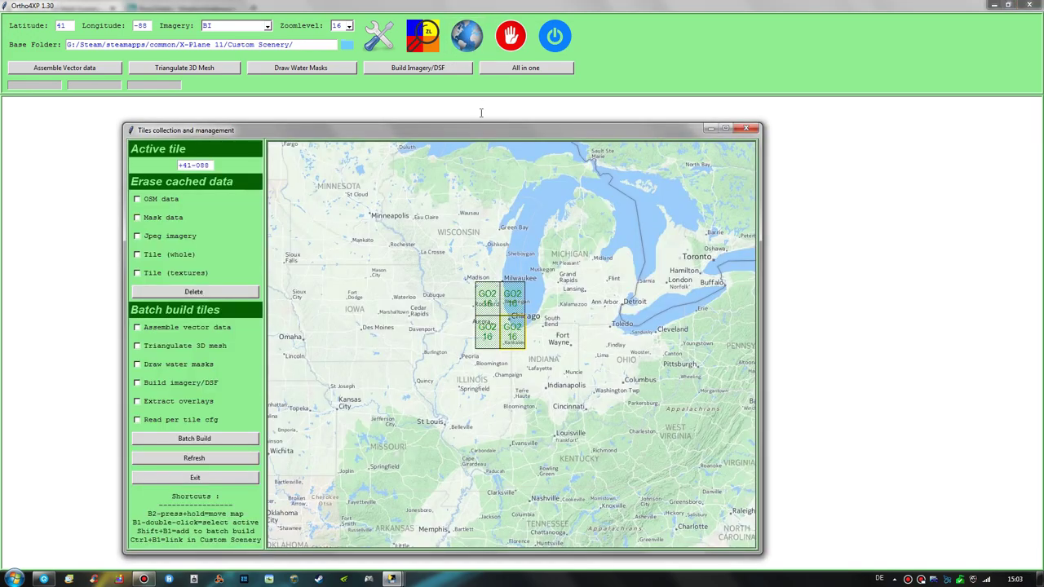
left_click_drag(482, 131, 563, 65)
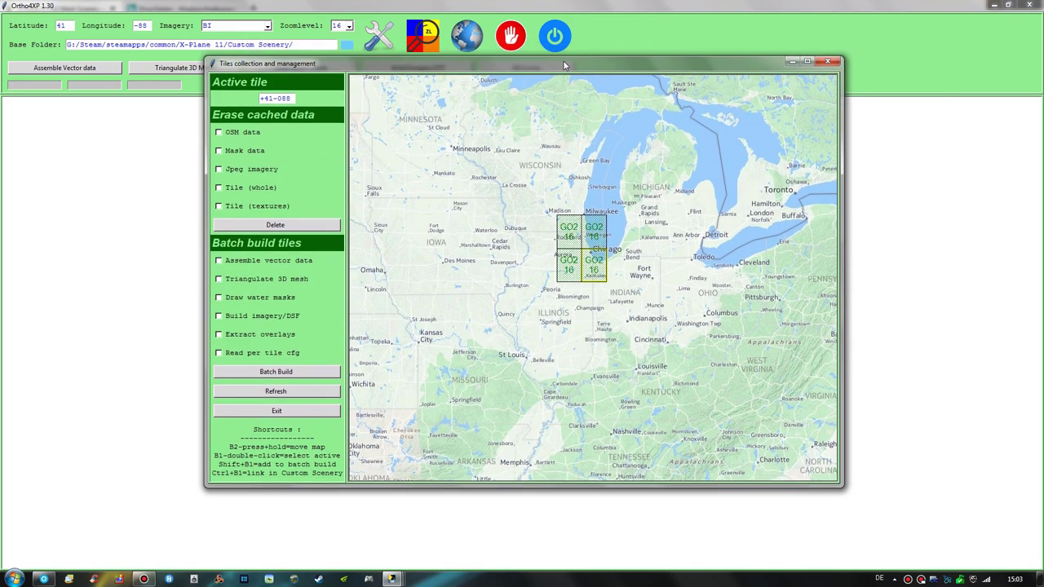
left_click_drag(709, 380, 567, 240)
left_click_drag(540, 353, 650, 236)
left_click_drag(488, 323, 552, 283)
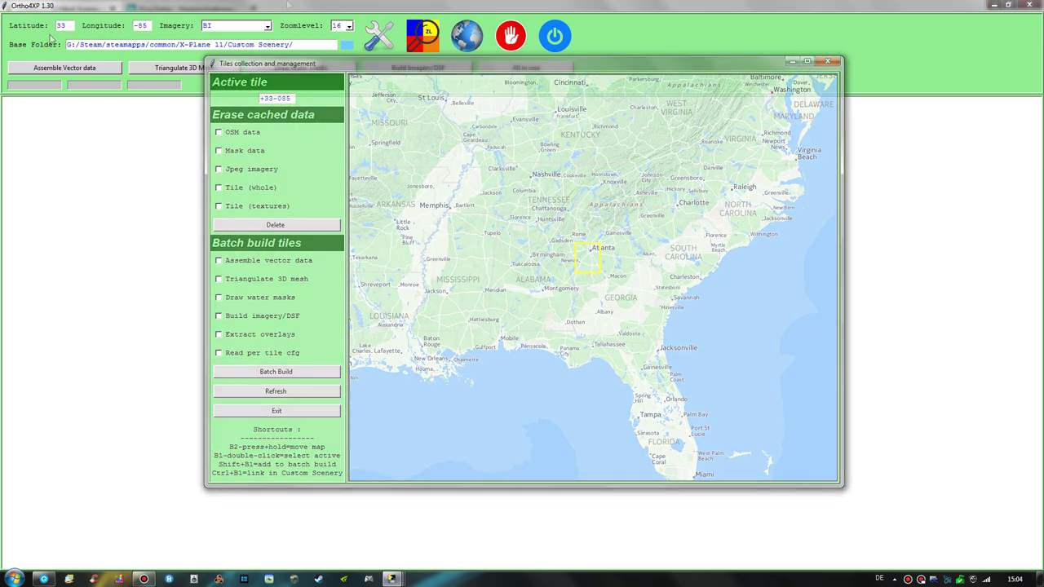
left_click(287, 5)
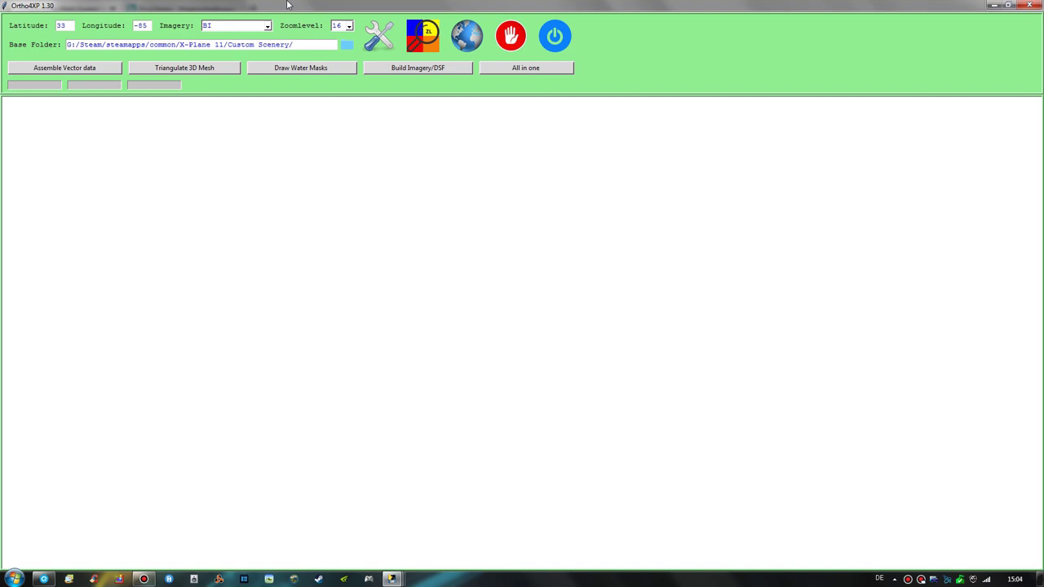
Change the Imagery provider from BI to GO2, then back to BI
left_click(236, 29)
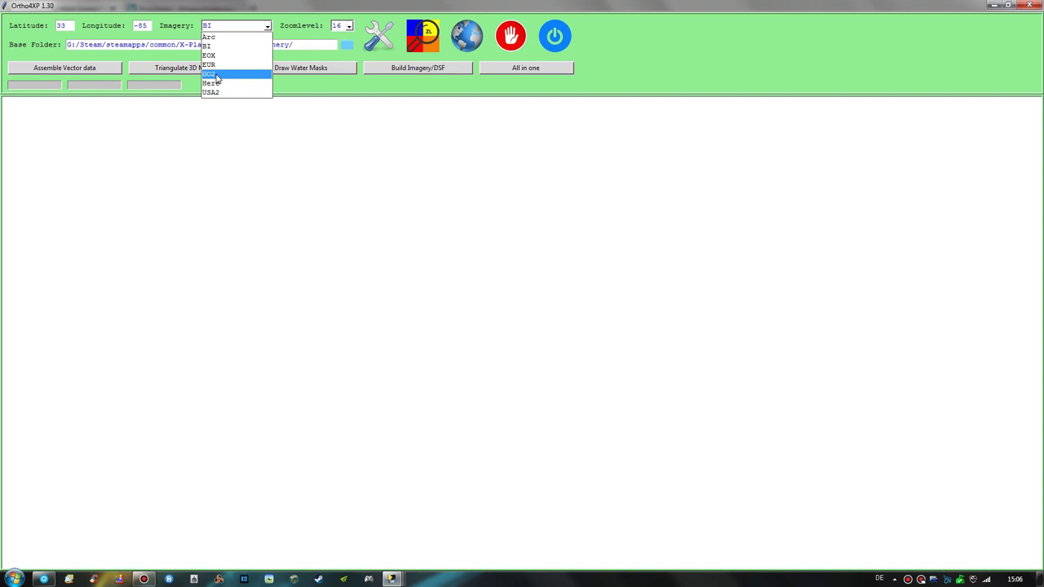
left_click(226, 25)
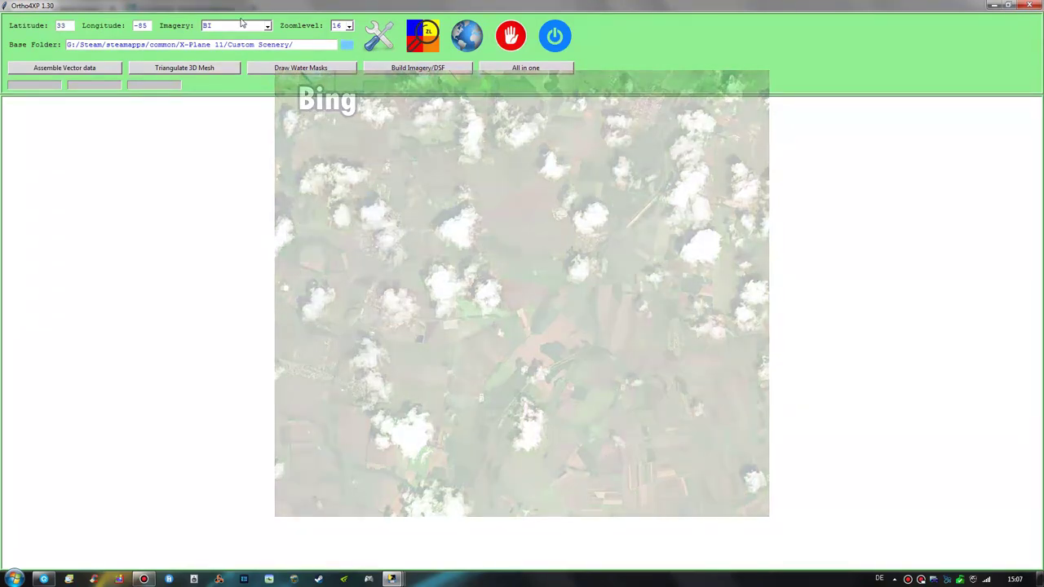
left_click(243, 25)
left_click(232, 75)
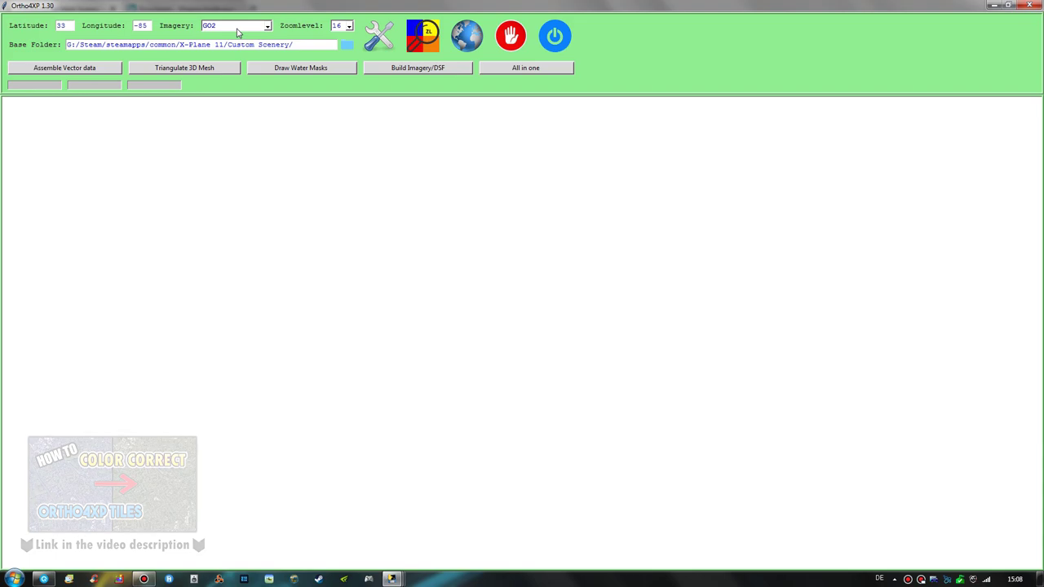
left_click(235, 26)
left_click(231, 46)
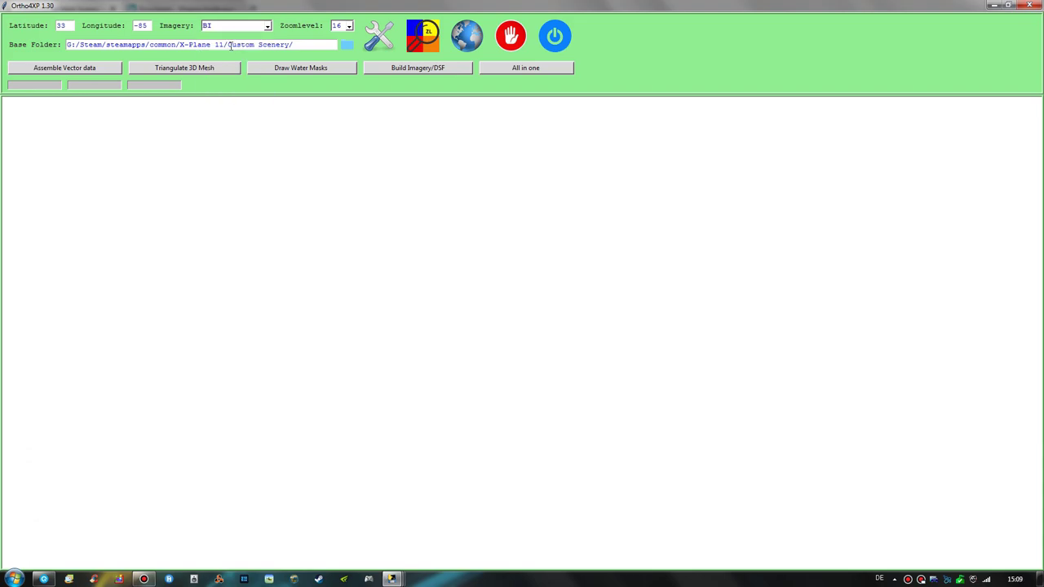
Keep zoom level 16 selected in the Zoomlevel dropdown for tile 33/-85
left_click(343, 29)
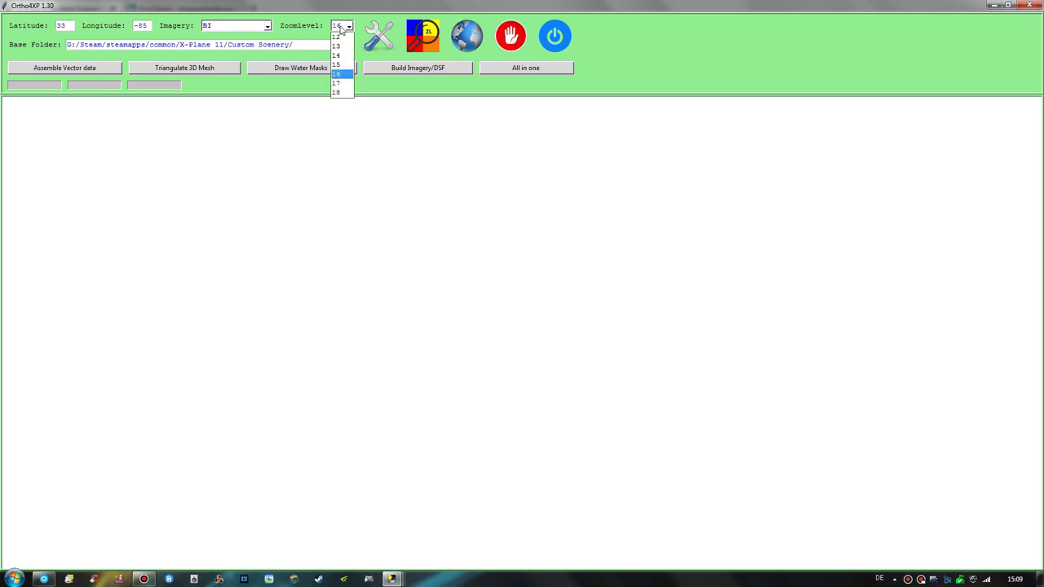
left_click(318, 35)
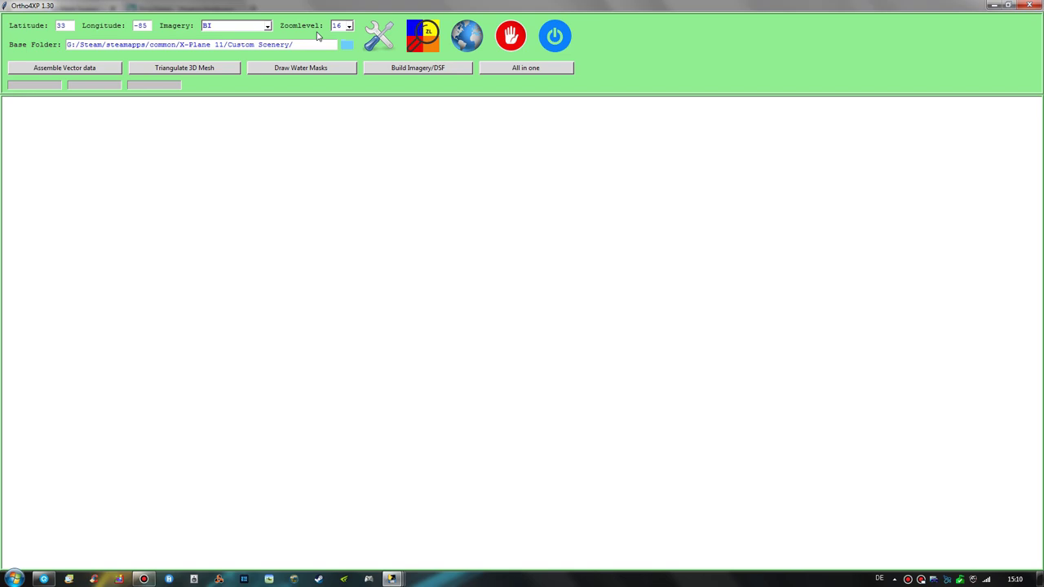
left_click(342, 26)
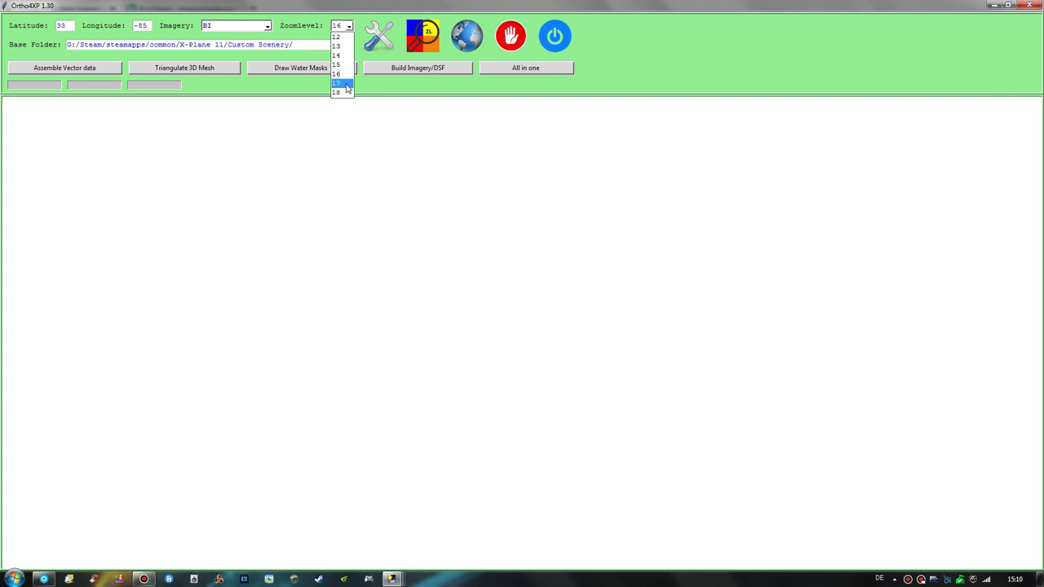
left_click(342, 74)
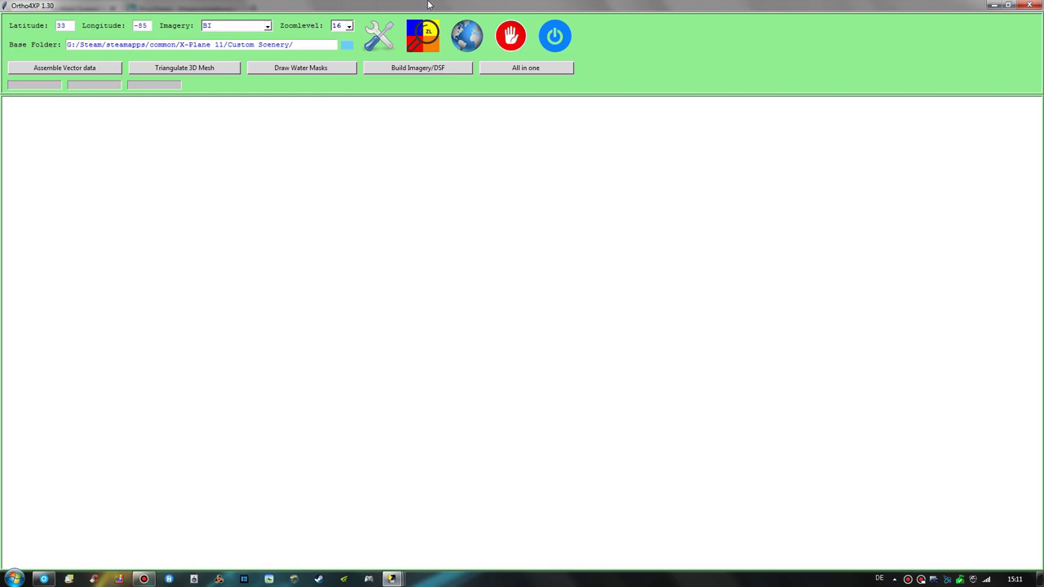
Open the Preview / Custom zoomlevels window and maximize it
left_click(423, 47)
left_click_drag(419, 145, 483, 78)
double_click(488, 78)
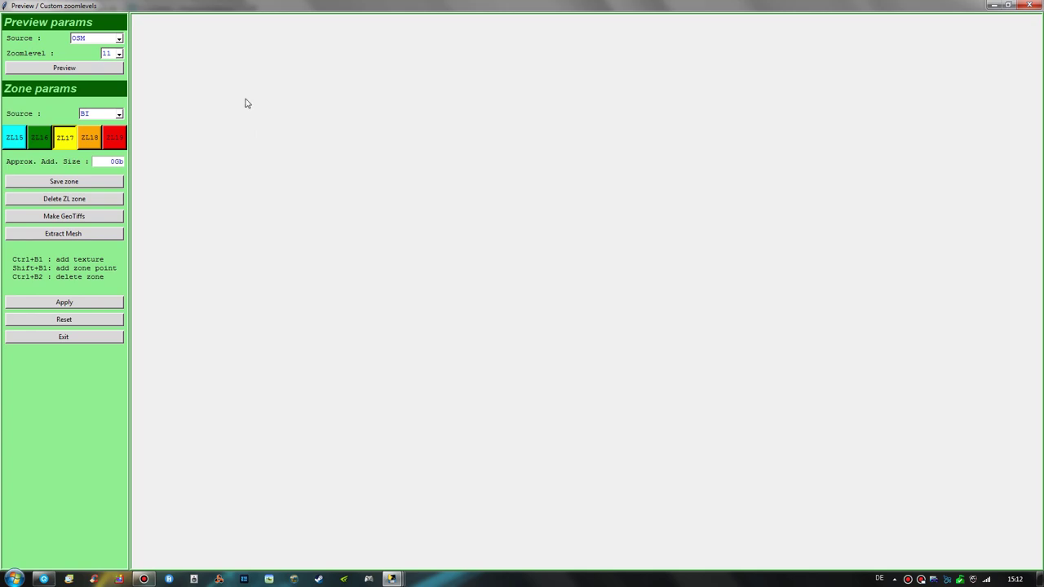
Set Preview Source to BI and Zoomlevel to 13, then load the preview
left_click(90, 43)
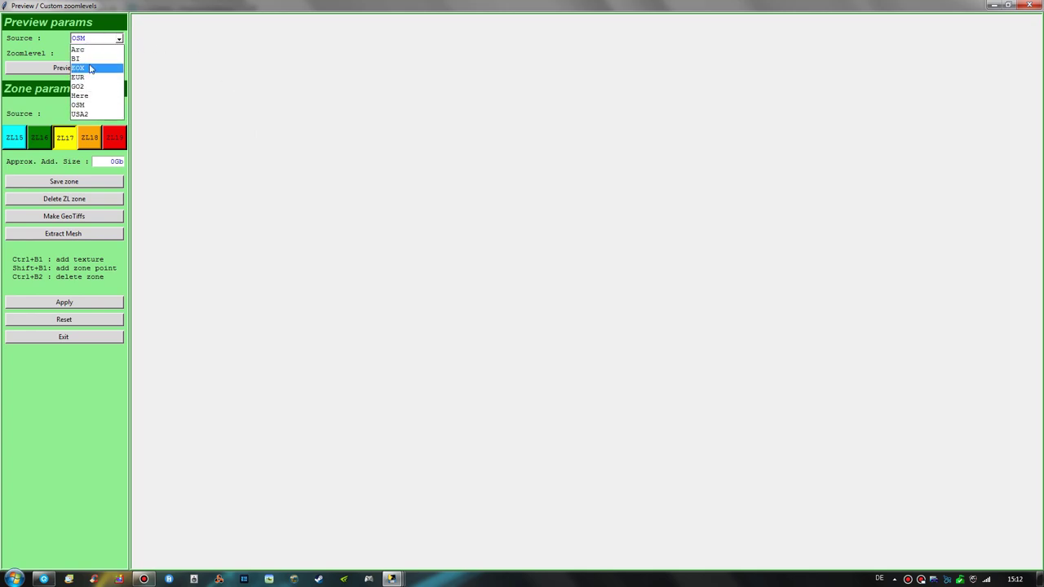
left_click(90, 59)
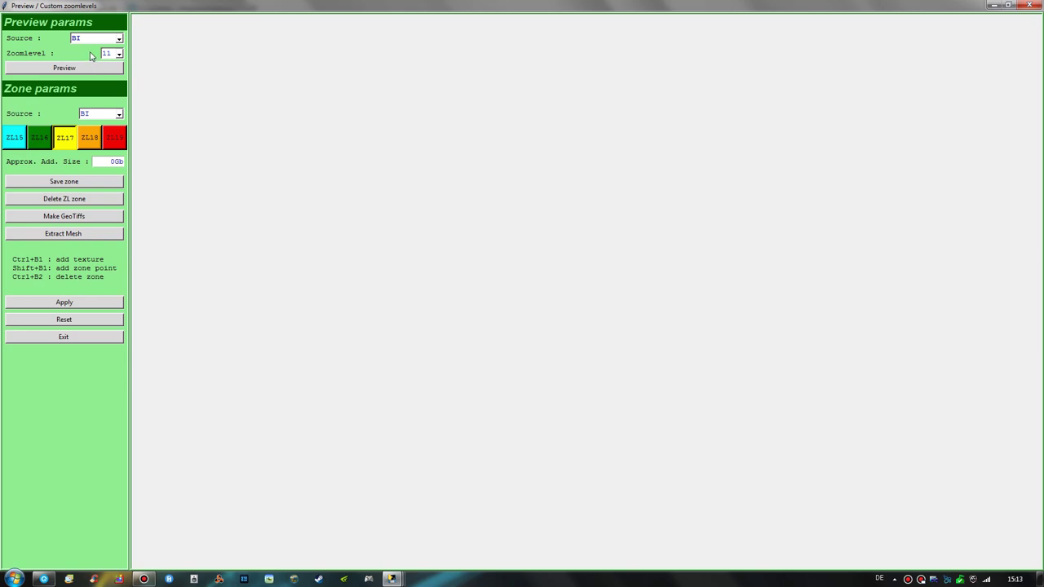
left_click(113, 54)
left_click(113, 93)
left_click(112, 54)
left_click(106, 92)
left_click(83, 70)
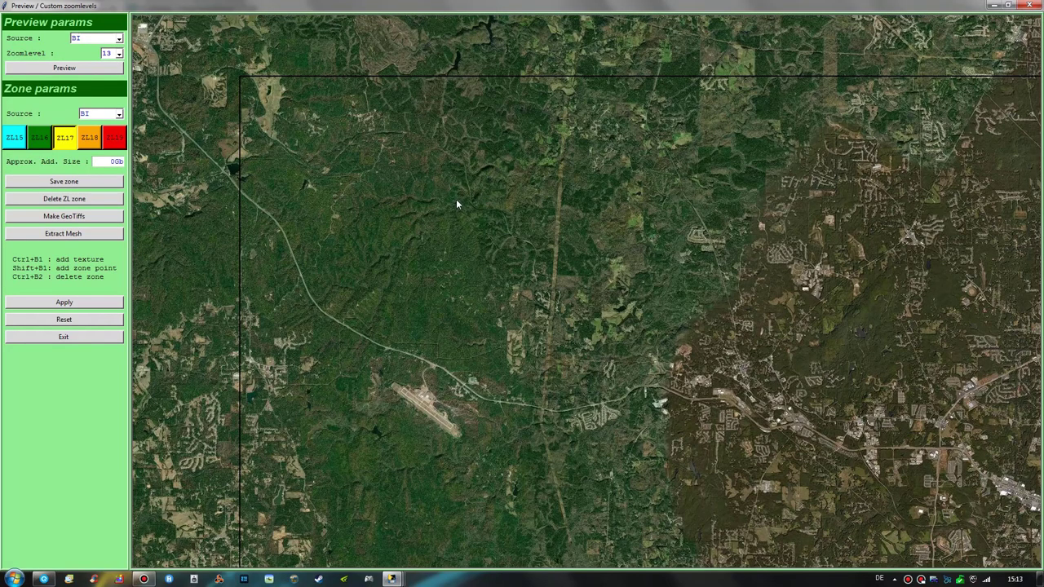
Pan the BI zoom-13 preview from the airport across Atlanta to terrain further south
left_click_drag(752, 339, 428, 178)
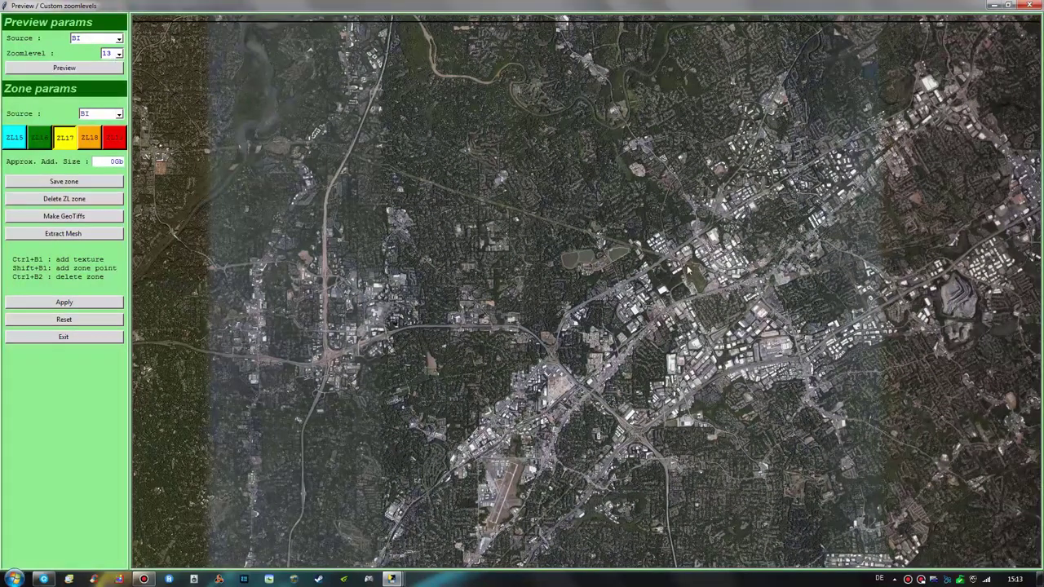
left_click_drag(858, 281, 381, 281)
left_click_drag(576, 405, 798, 243)
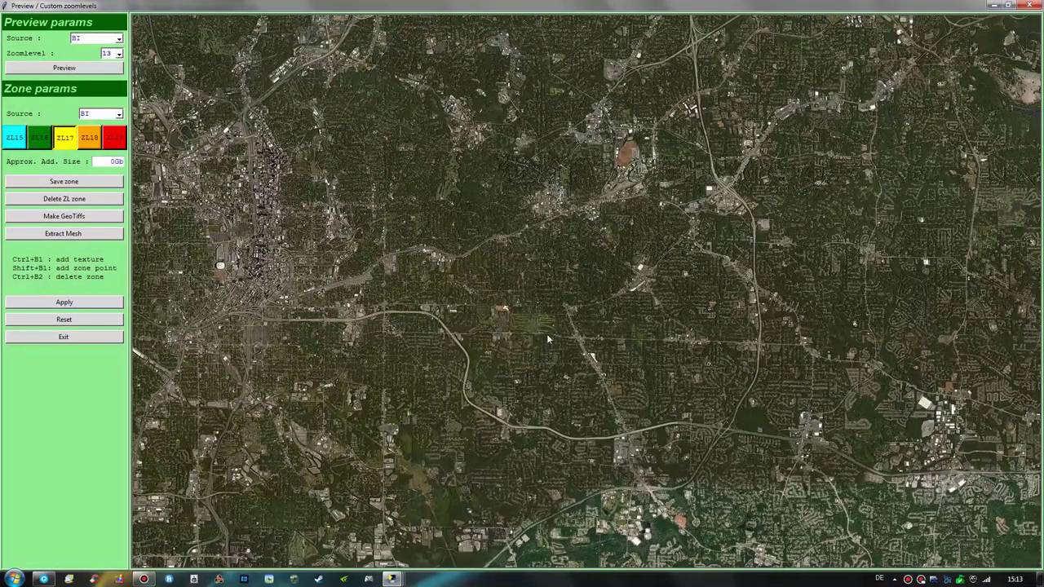
left_click_drag(438, 310, 563, 346)
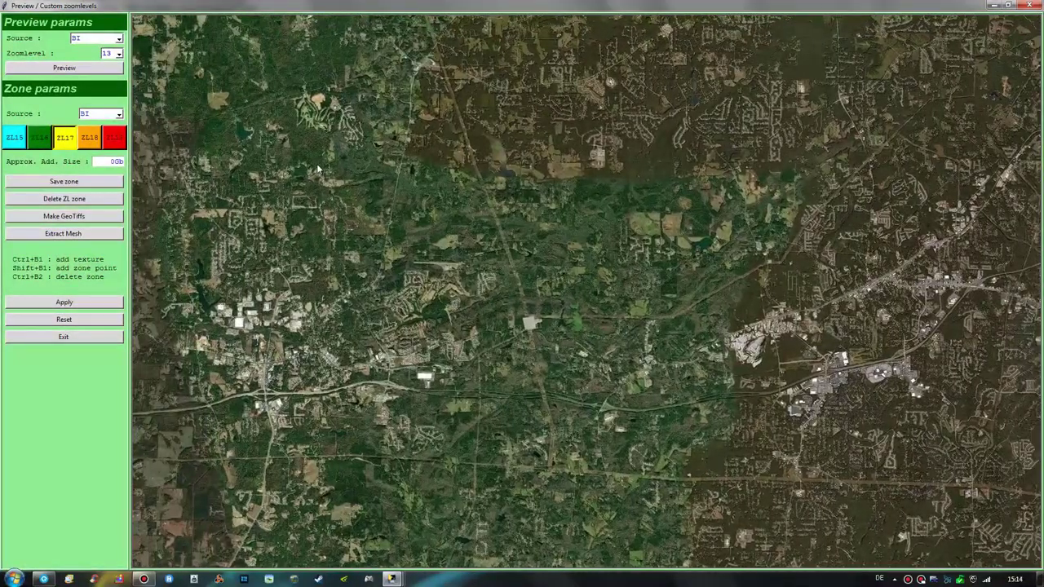
Preview the tile with GO2 imagery and pan to the city and airport area
left_click(114, 42)
left_click(81, 85)
left_click(88, 70)
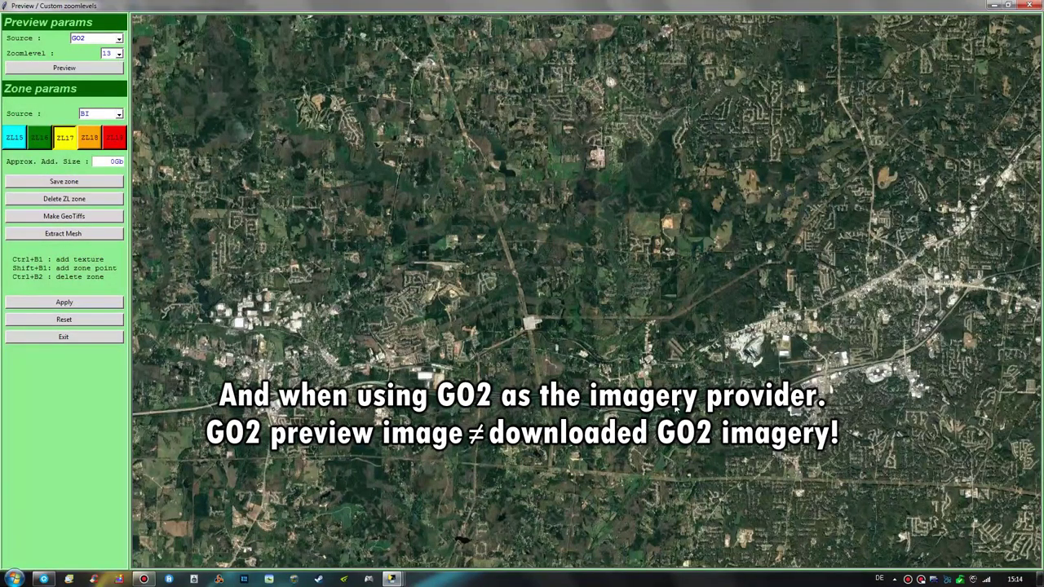
left_click_drag(677, 409, 441, 203)
left_click_drag(689, 330, 416, 186)
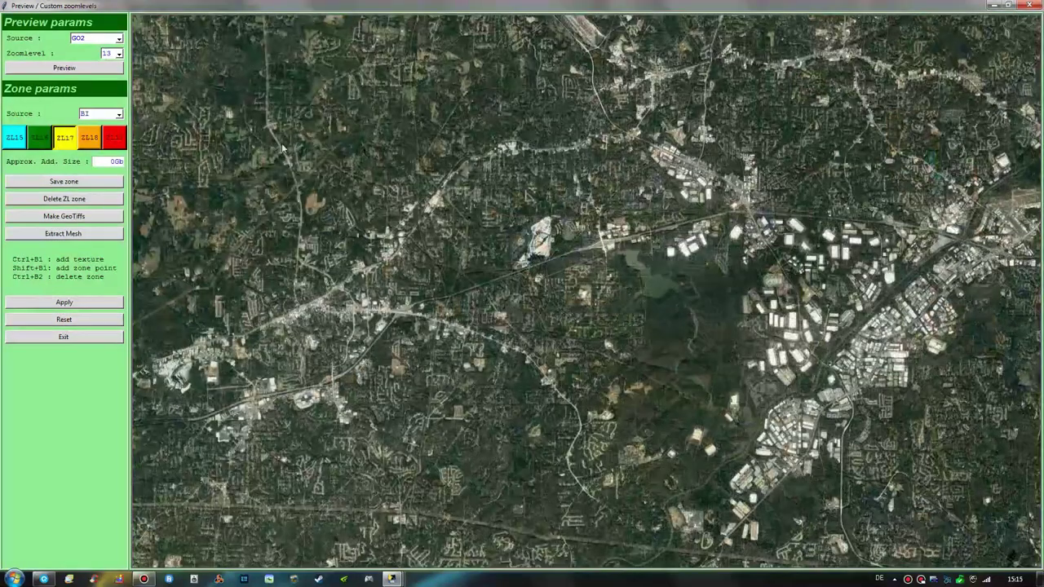
Reload the preview with BI imagery and centre the airport in the map
left_click(95, 42)
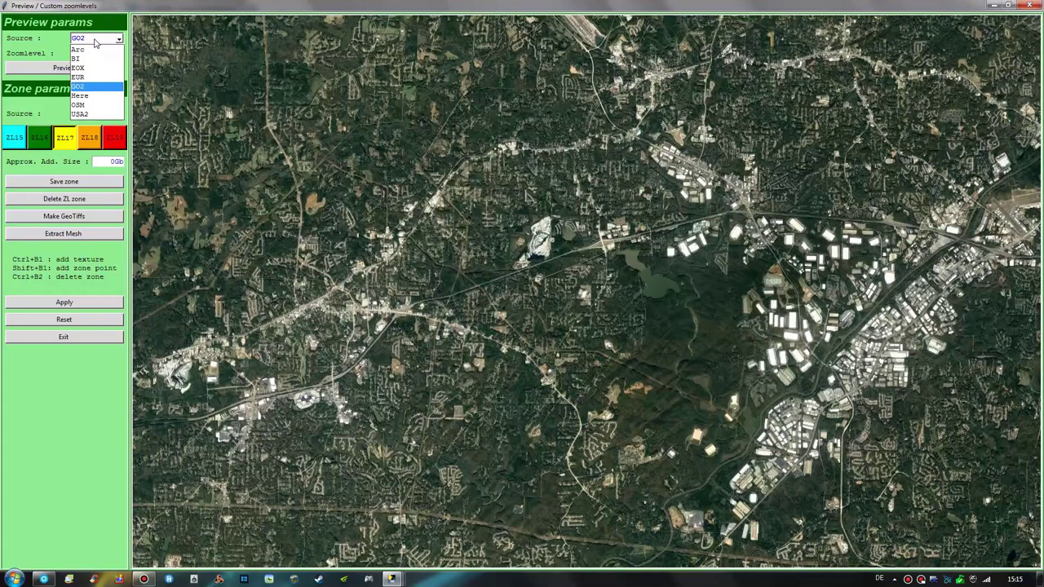
left_click(77, 59)
left_click(100, 68)
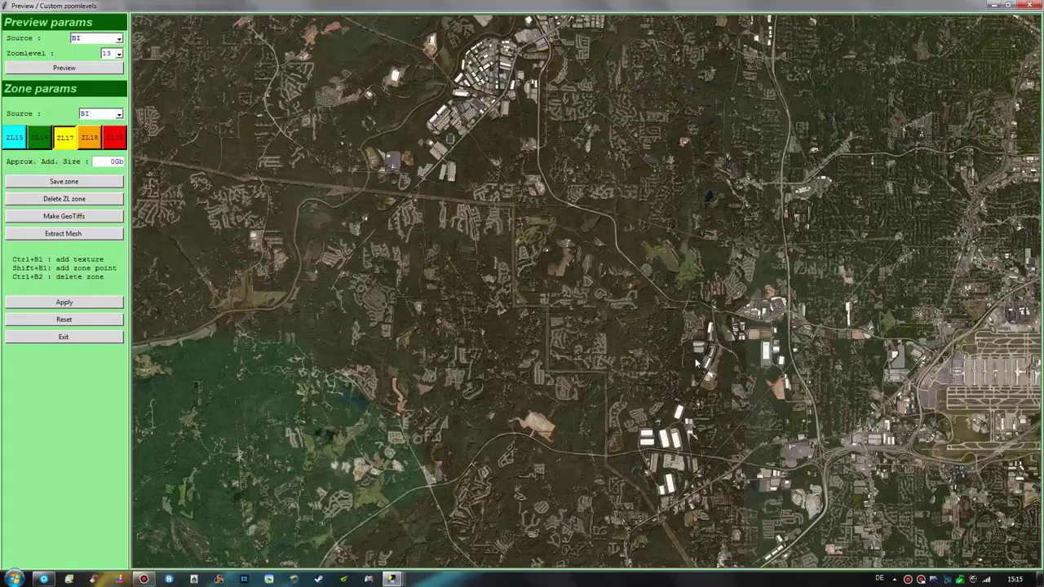
left_click_drag(699, 364, 396, 145)
left_click_drag(578, 157, 431, 230)
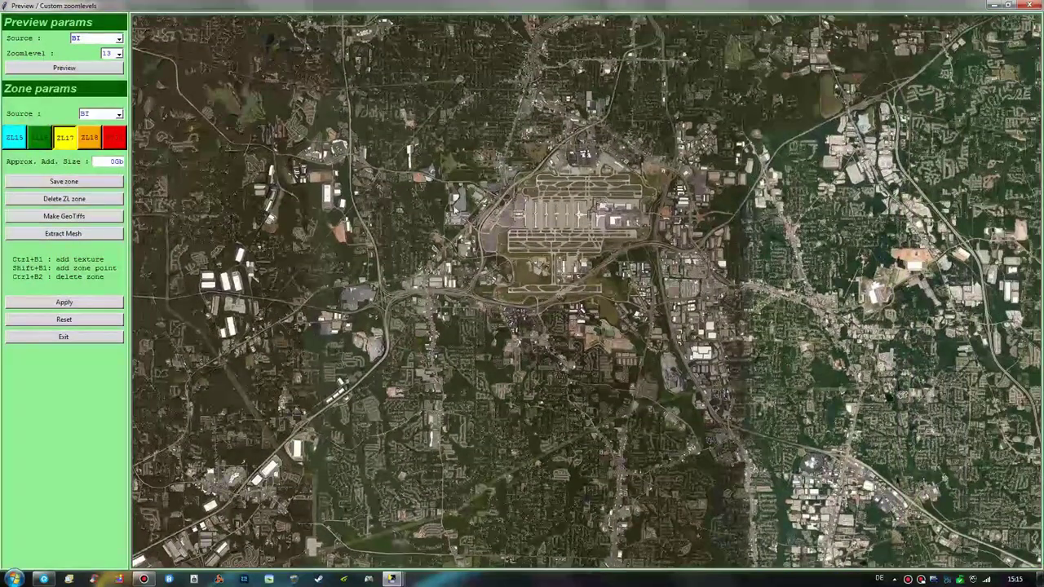
left_click_drag(765, 411, 781, 430)
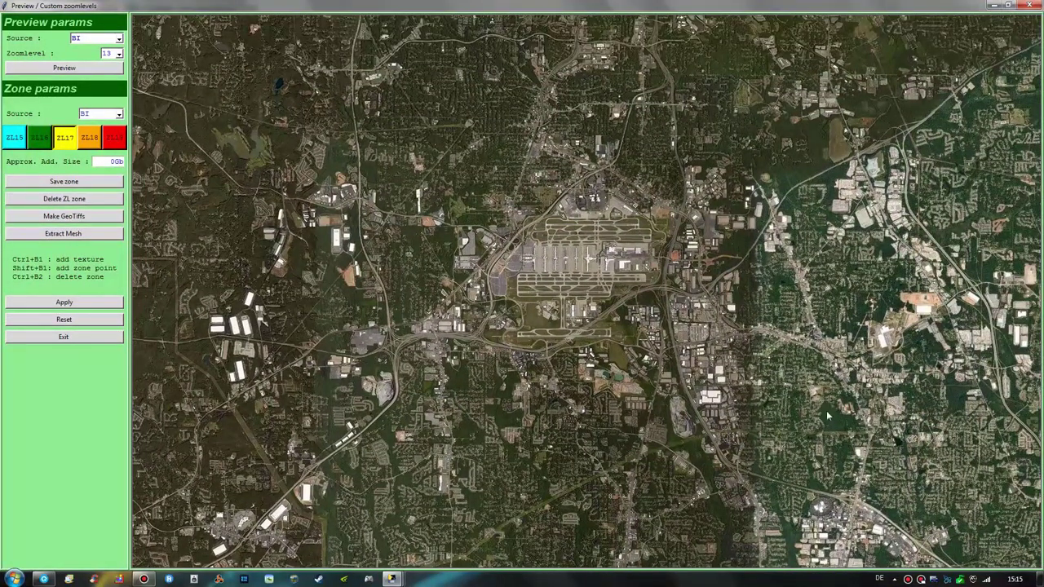
Pan east past the airport and bring the city to the north into view
left_click_drag(1004, 223, 650, 314)
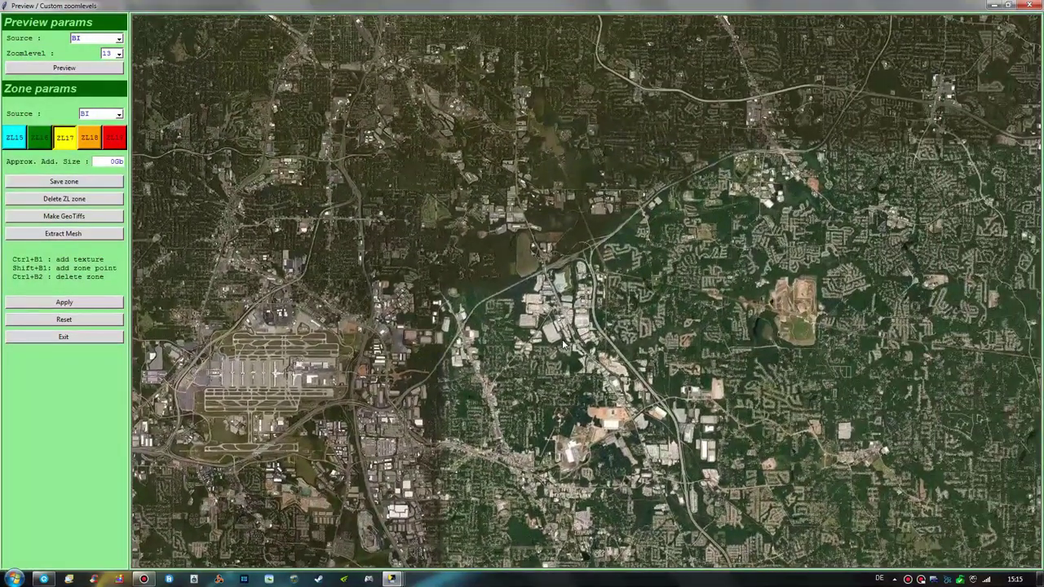
left_click_drag(830, 274, 459, 360)
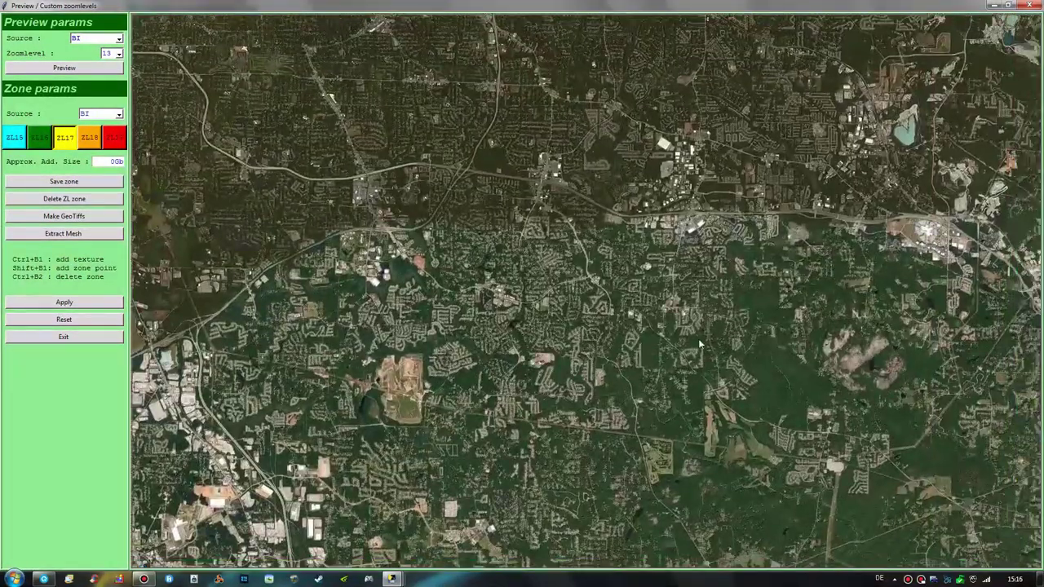
left_click_drag(698, 338, 417, 436)
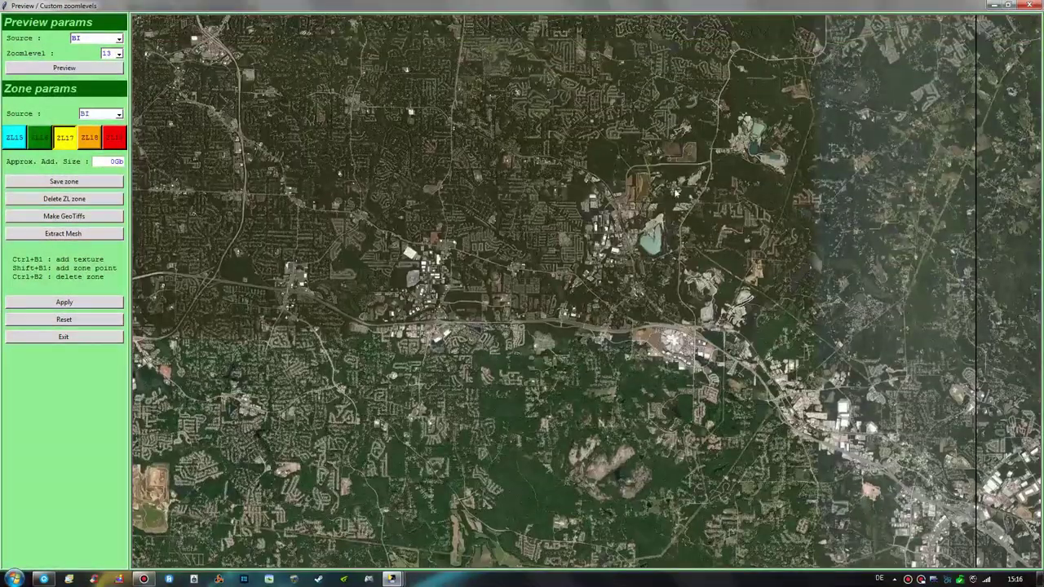
left_click_drag(675, 193, 620, 424)
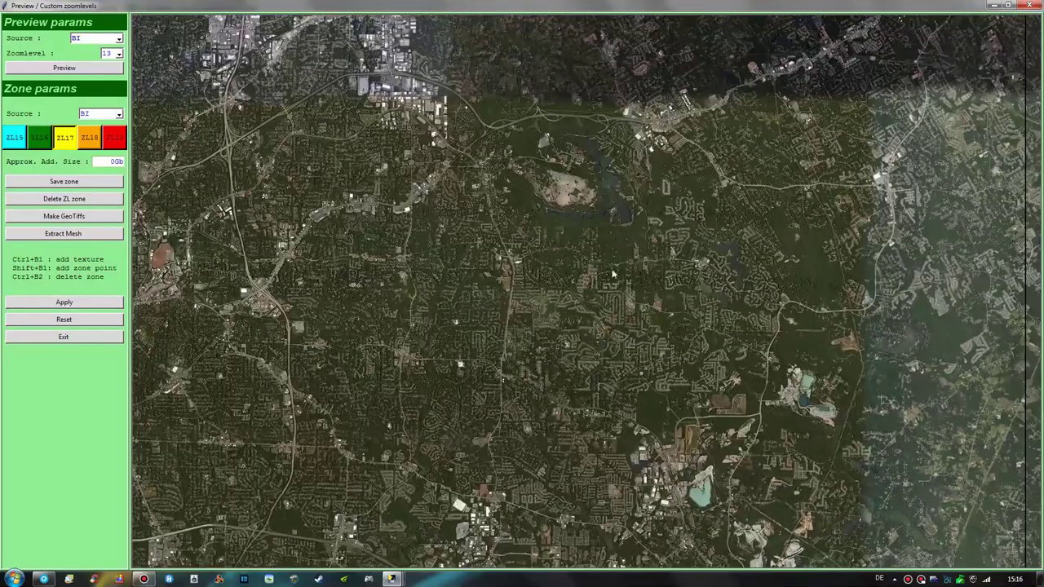
left_click_drag(571, 163, 538, 391)
left_click_drag(506, 185, 652, 420)
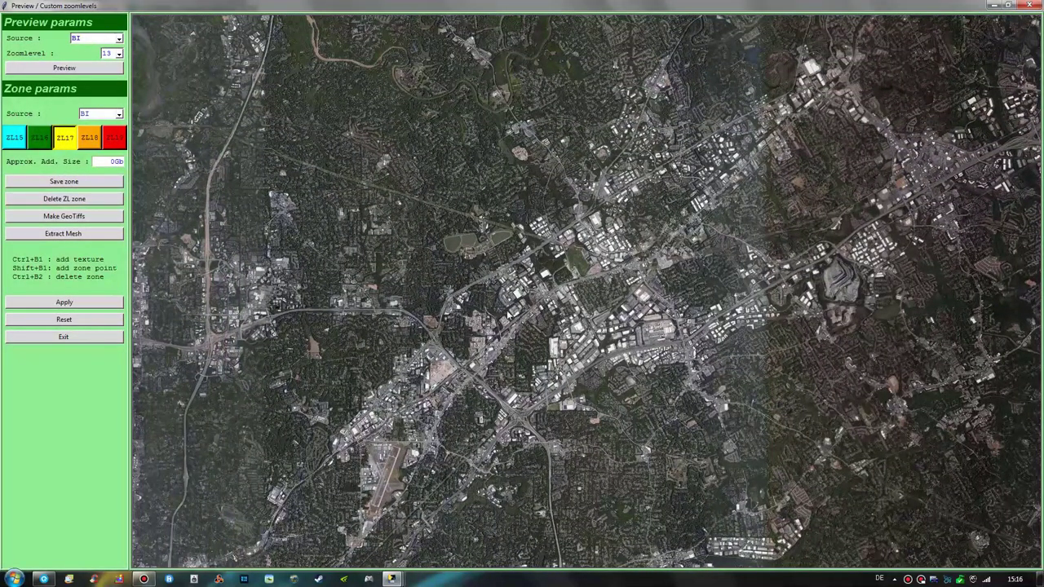
Pan across the city out to rural land with a lake
left_click_drag(508, 314, 624, 327)
left_click_drag(665, 398, 609, 357)
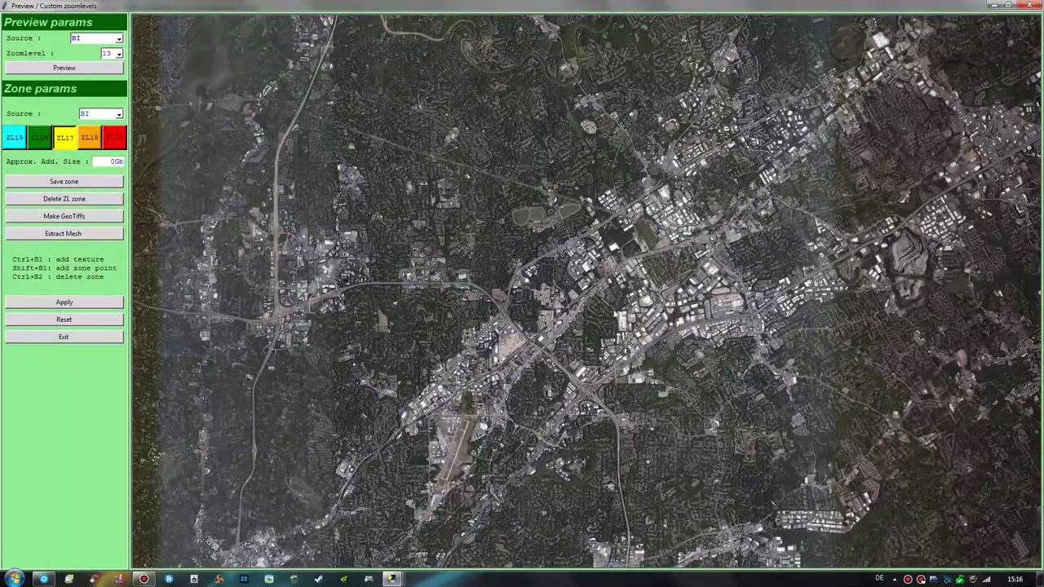
left_click_drag(616, 315, 510, 247)
left_click_drag(646, 315, 908, 244)
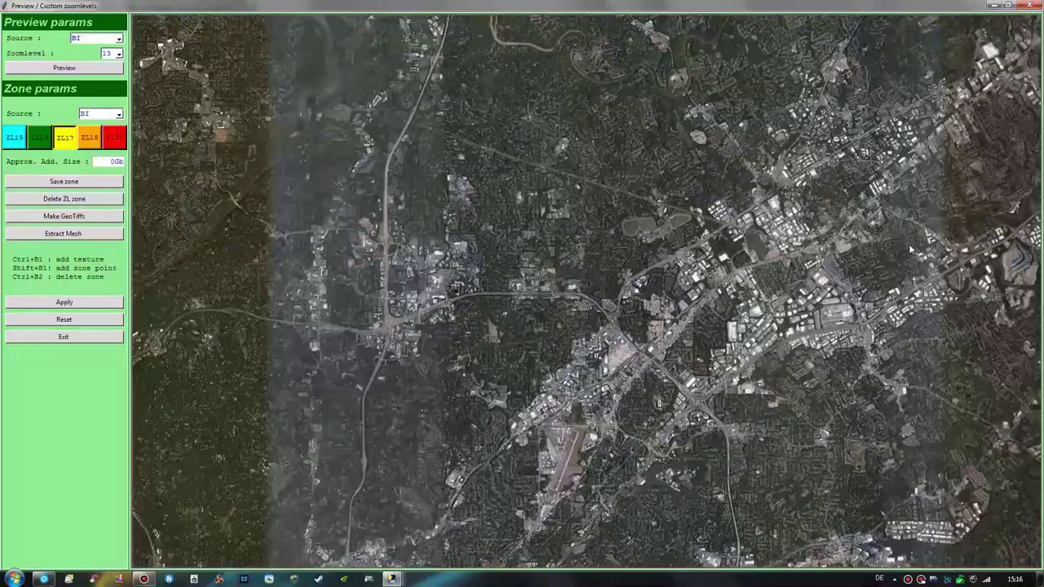
left_click_drag(555, 342, 865, 98)
left_click_drag(456, 424, 726, 343)
left_click_drag(726, 424, 440, 115)
left_click_drag(457, 456, 677, 250)
Reposition the view around the lake, leaving it on the left side
left_click_drag(510, 181, 626, 263)
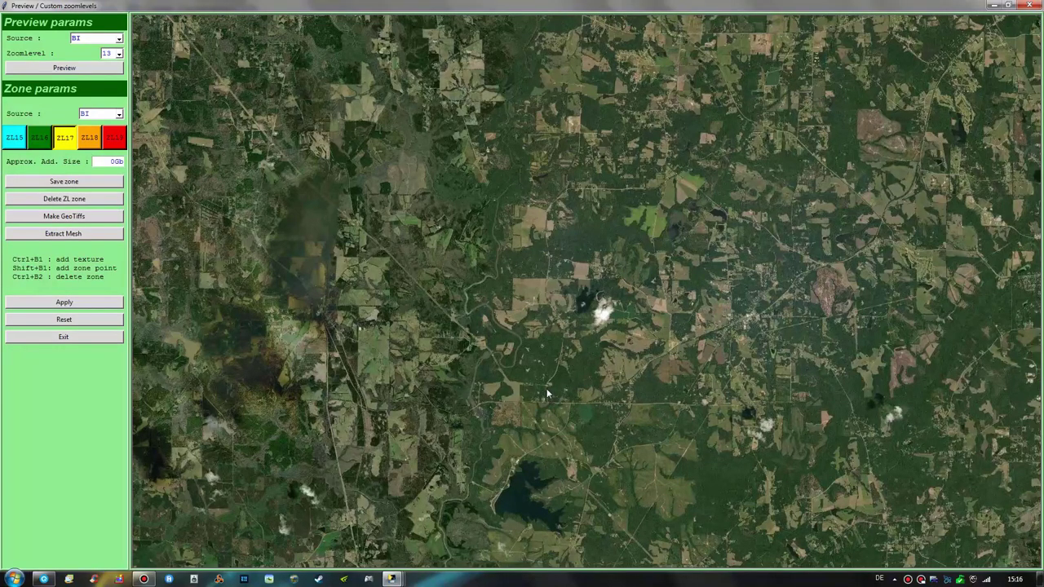
left_click_drag(547, 393, 571, 346)
left_click_drag(653, 317, 896, 227)
left_click_drag(805, 243, 572, 363)
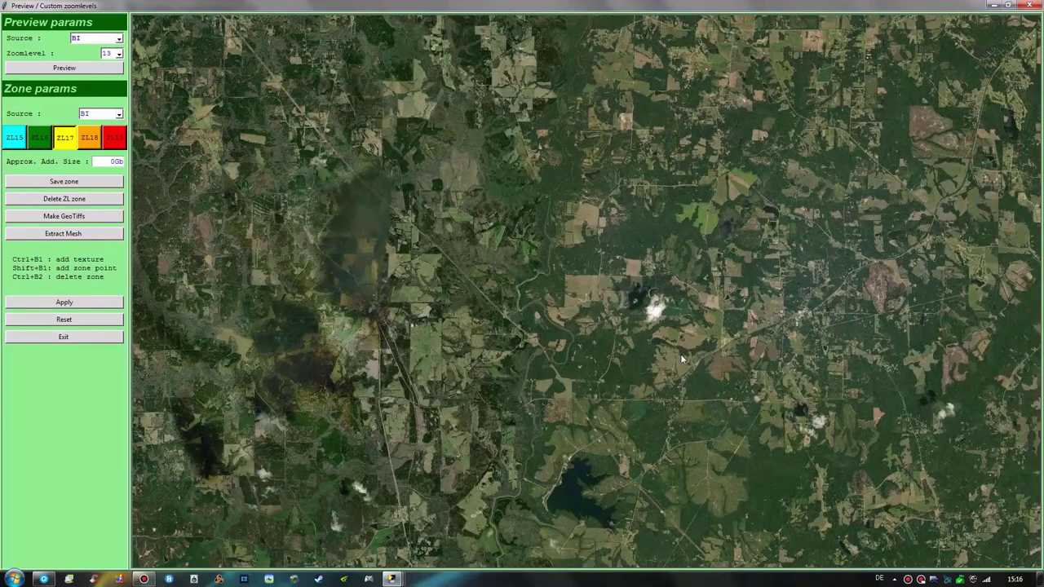
left_click_drag(680, 354, 596, 299)
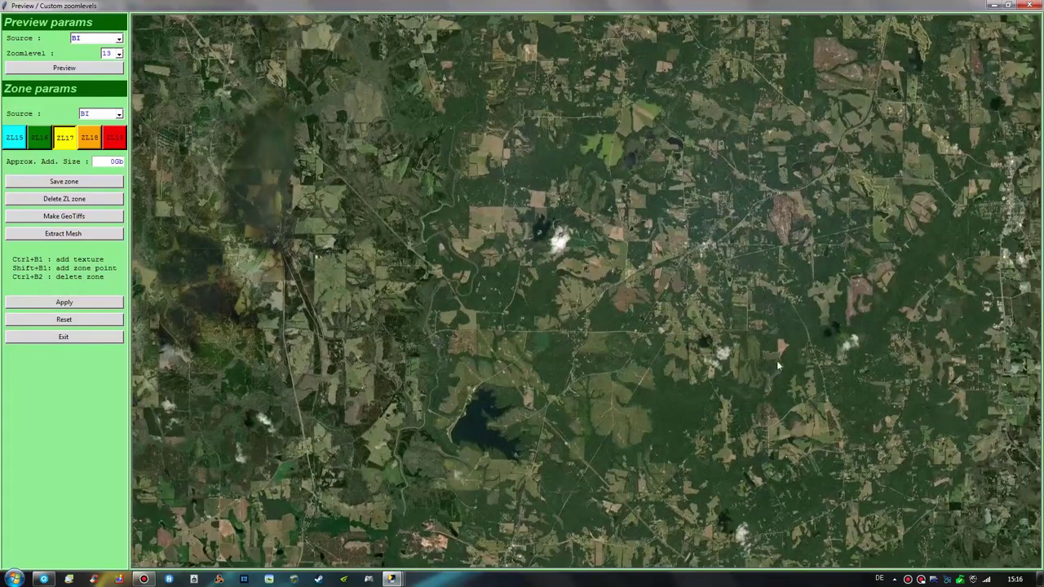
left_click_drag(777, 360, 633, 352)
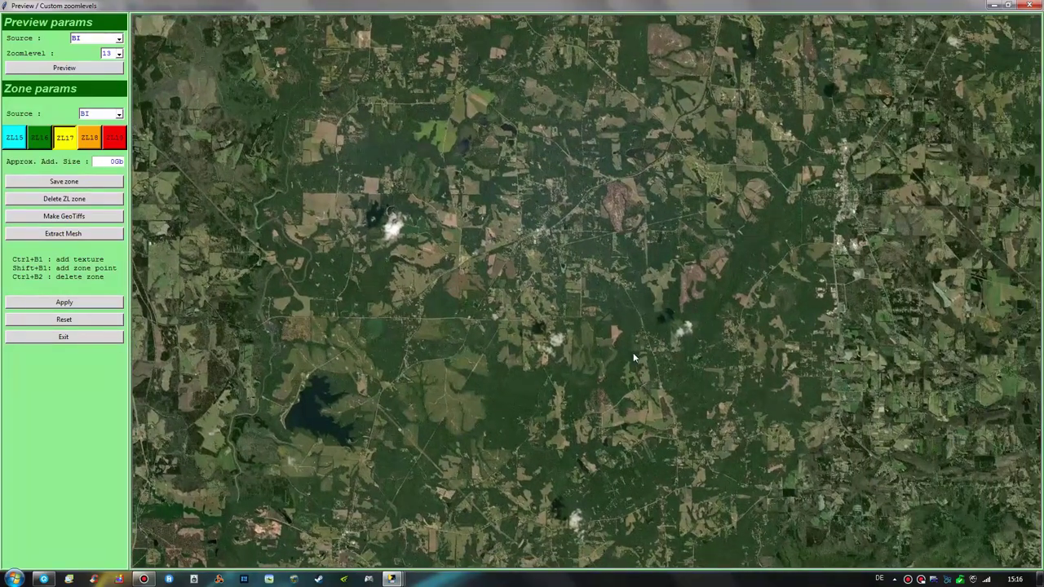